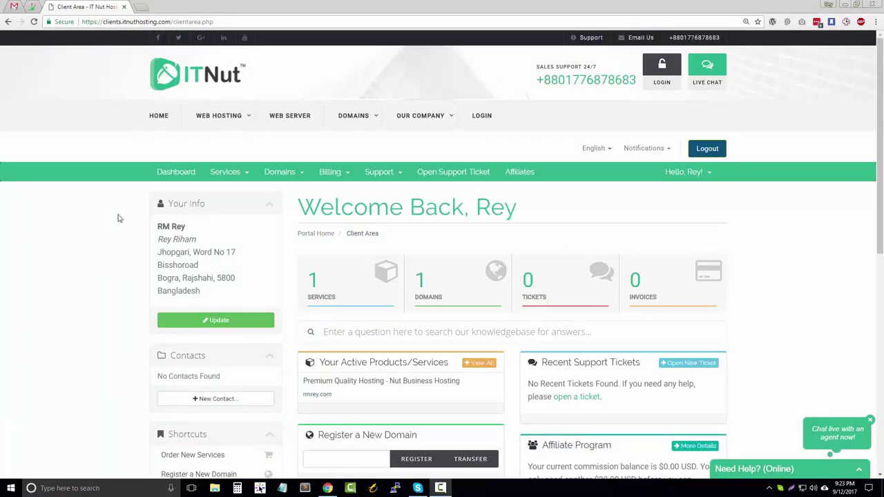
Review the options the client area offers for services, domains, billing, support and the account
{"action": "left_click", "coordinate": [234, 172]}
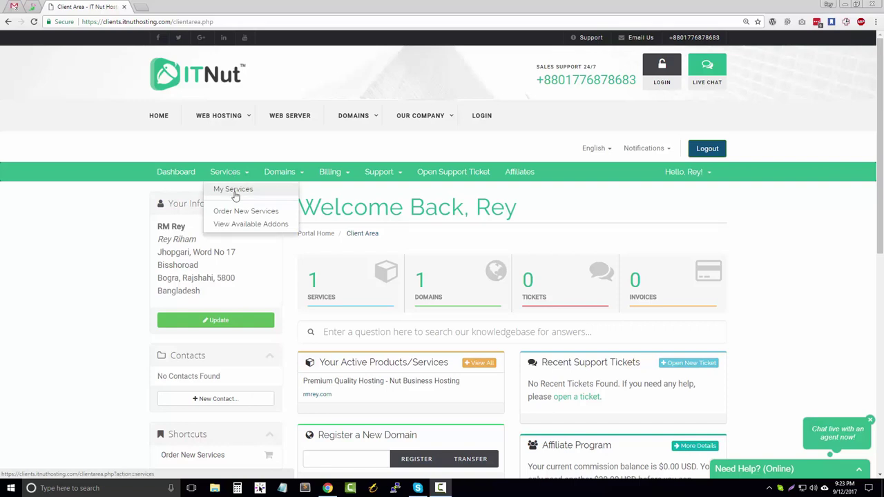
{"action": "left_click", "coordinate": [284, 173]}
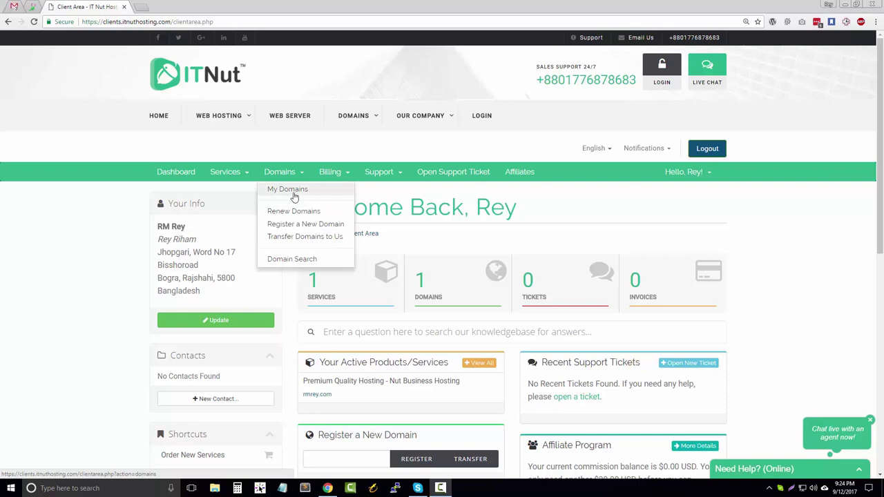
{"action": "left_click", "coordinate": [323, 172]}
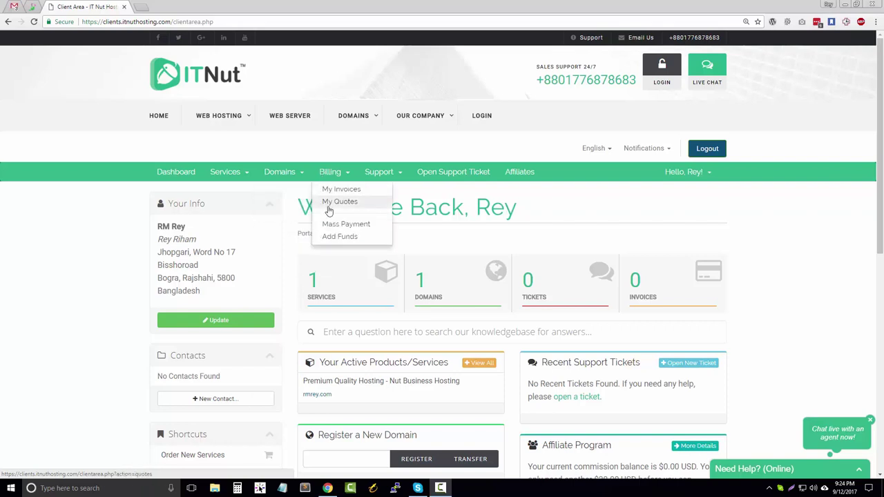
{"action": "left_click", "coordinate": [381, 178]}
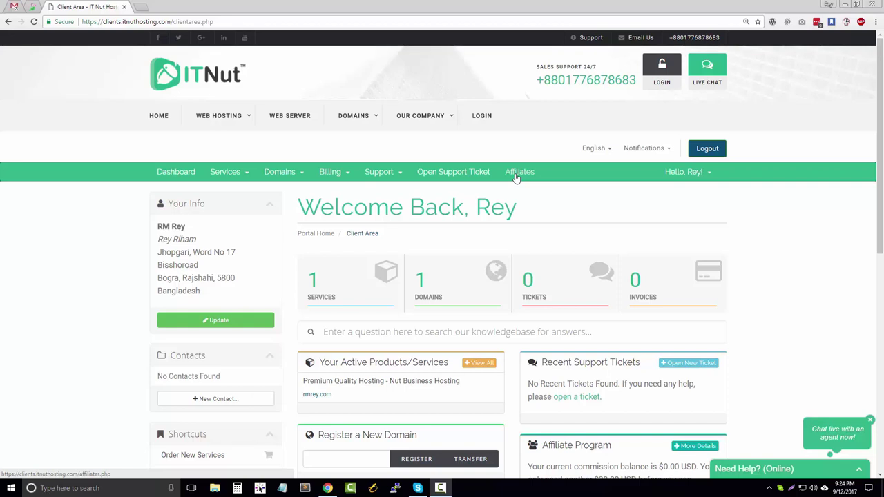
{"action": "left_click", "coordinate": [709, 177]}
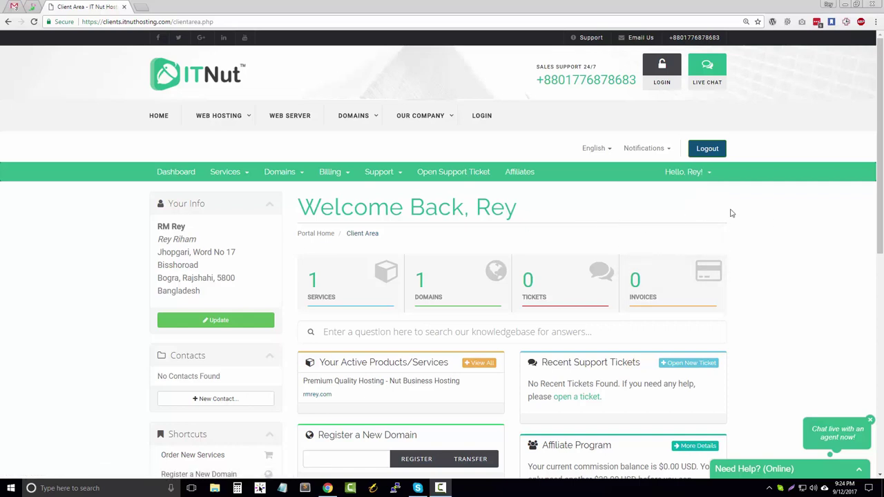
{"action": "left_click", "coordinate": [492, 299]}
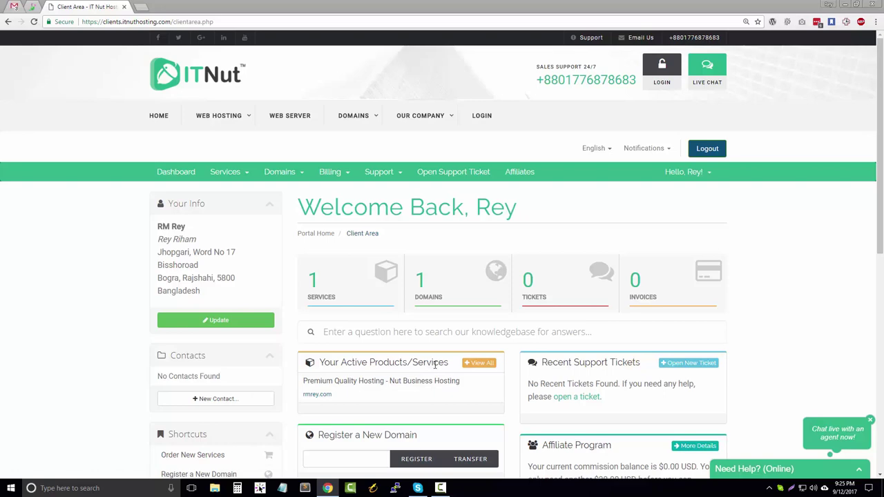
Open the details of the active Nut Business Hosting service for rmrey.com and log in to its cPanel
{"action": "scroll", "coordinate": [442, 361], "scroll_direction": "down", "scroll_amount": 2}
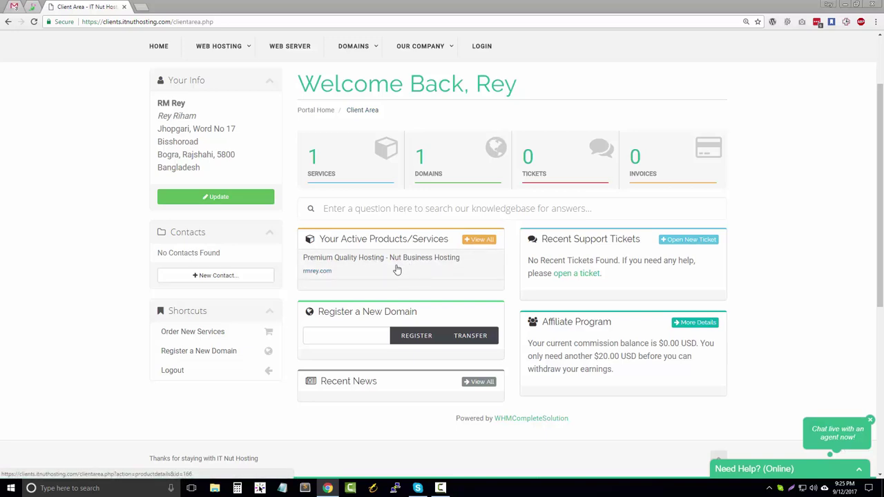
{"action": "left_click", "coordinate": [356, 265]}
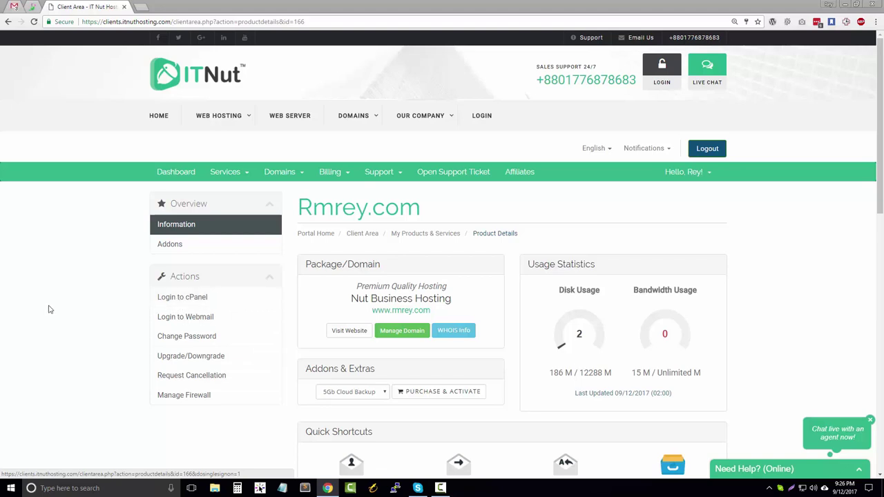
{"action": "scroll", "coordinate": [412, 321], "scroll_direction": "down", "scroll_amount": 2}
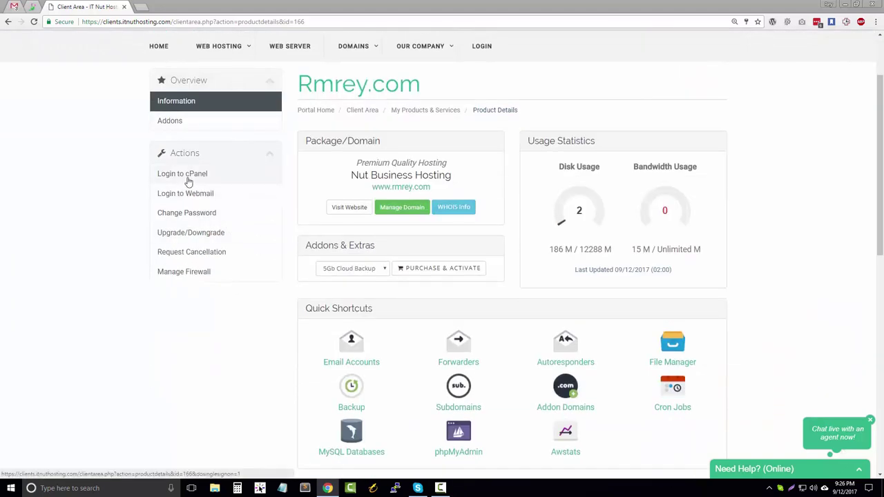
{"action": "left_click", "coordinate": [178, 176]}
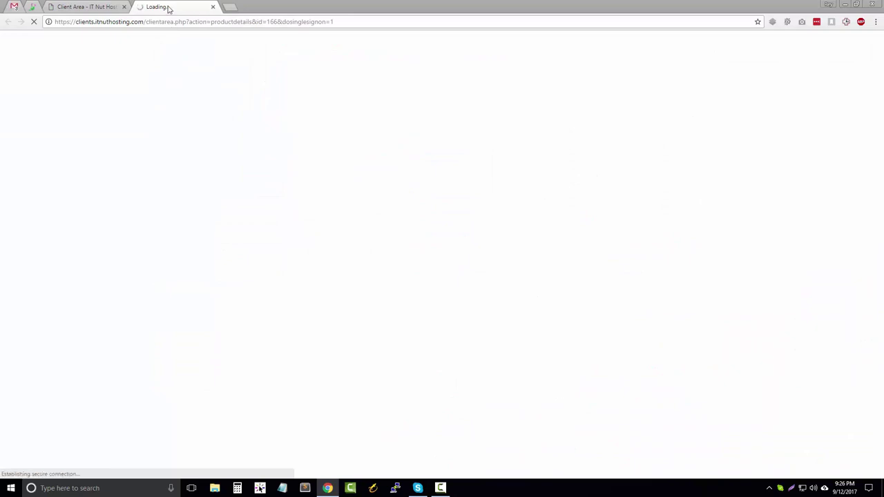
Return to the hosting product details and clear the prefilled name and password in the Quick Create Email Account form
{"action": "left_click", "coordinate": [90, 7]}
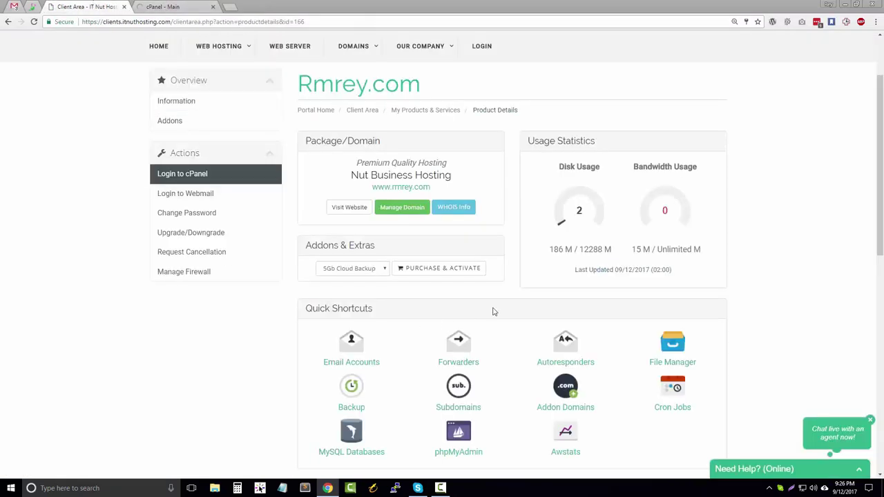
{"action": "scroll", "coordinate": [493, 312], "scroll_direction": "down", "scroll_amount": 2}
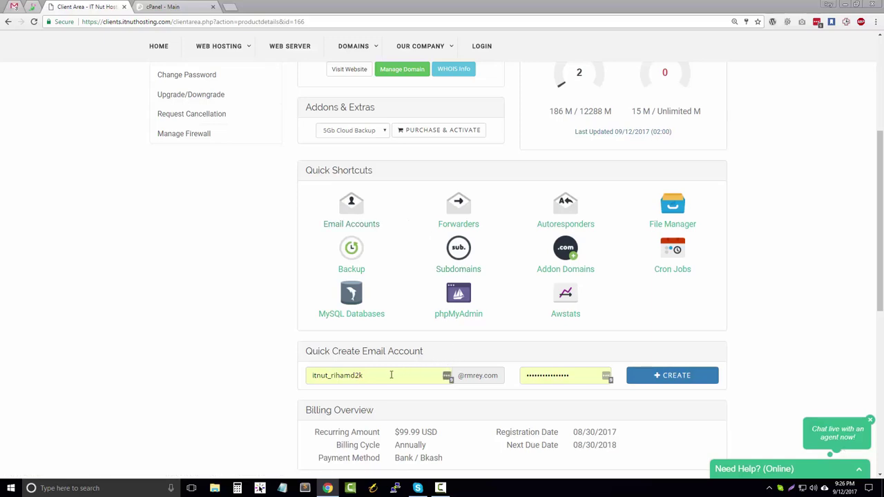
{"action": "left_click_drag", "start_coordinate": [391, 375], "coordinate": [301, 377]}
{"action": "key", "text": "BackSpace"}
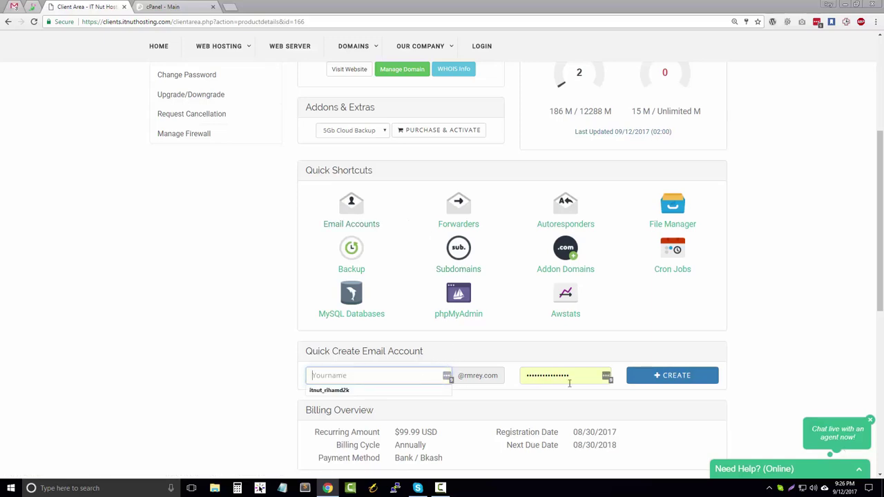
{"action": "left_click_drag", "start_coordinate": [583, 377], "coordinate": [524, 376]}
{"action": "key", "text": "BackSpace"}
{"action": "scroll", "coordinate": [790, 259], "scroll_direction": "up", "scroll_amount": 1}
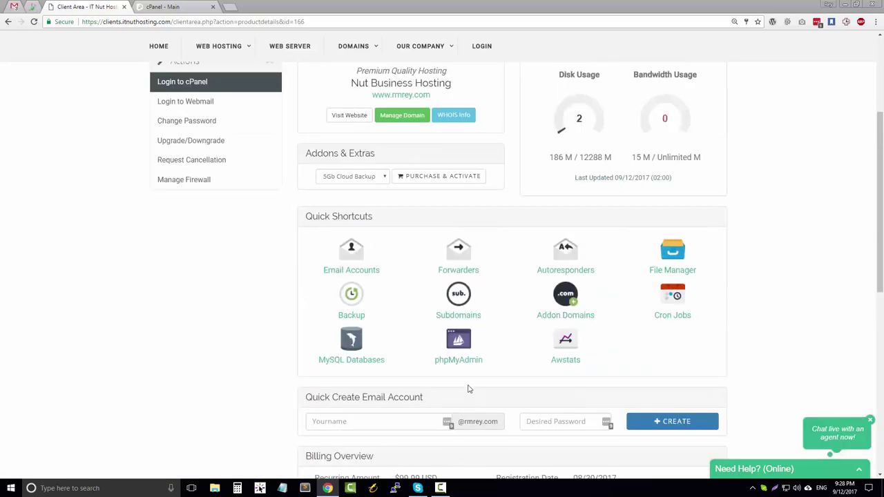
Switch to the cPanel main page and examine its tool sections and resource usage statistics
{"action": "scroll", "coordinate": [457, 344], "scroll_direction": "up", "scroll_amount": 3}
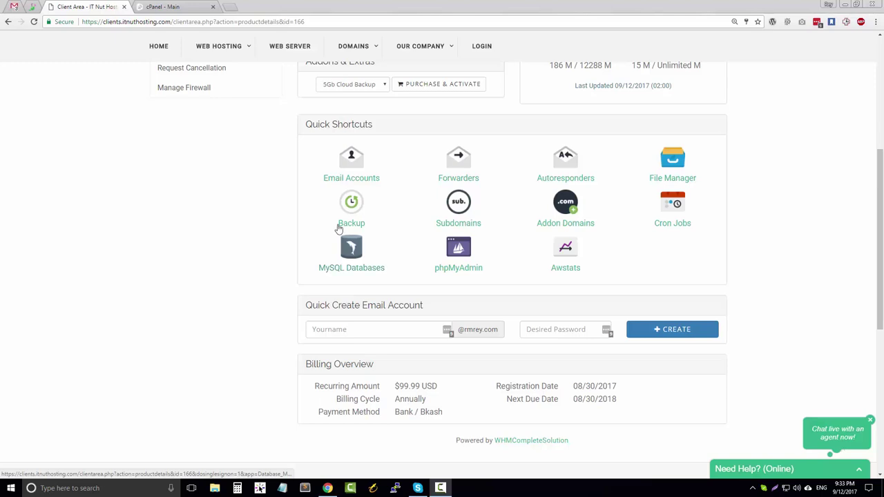
{"action": "scroll", "coordinate": [375, 279], "scroll_direction": "up", "scroll_amount": 5}
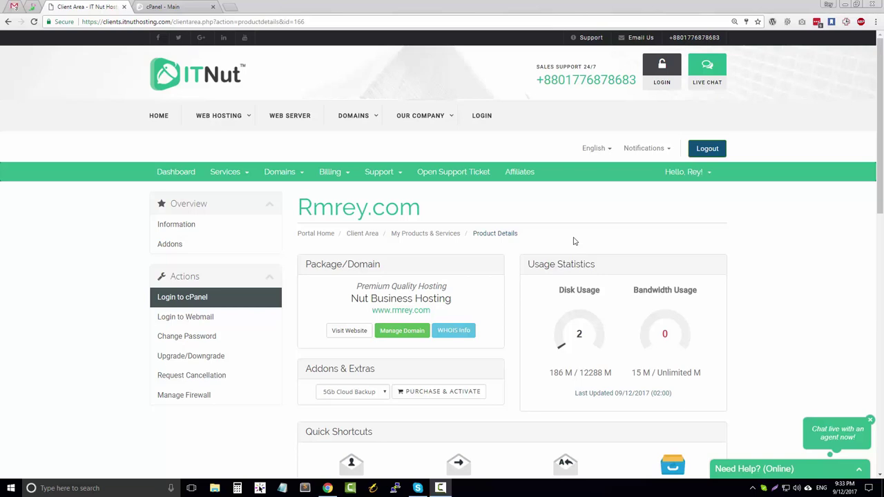
{"action": "left_click", "coordinate": [173, 6]}
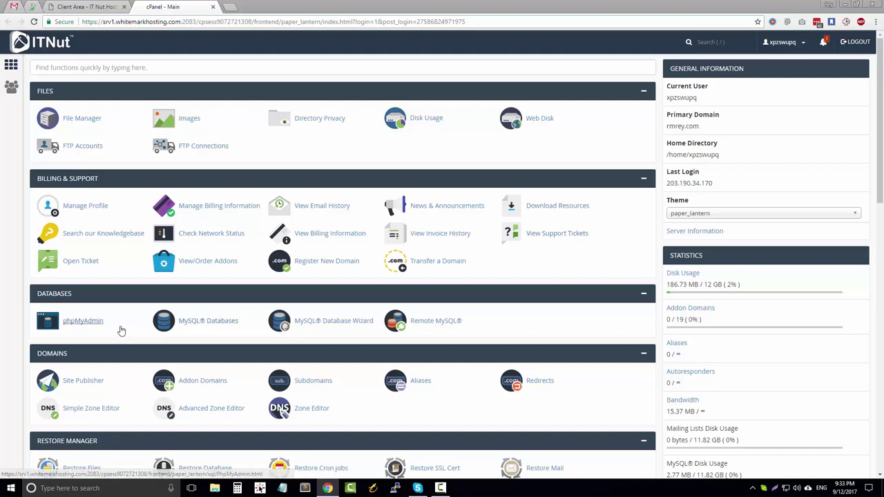
{"action": "scroll", "coordinate": [649, 268], "scroll_direction": "down", "scroll_amount": 2}
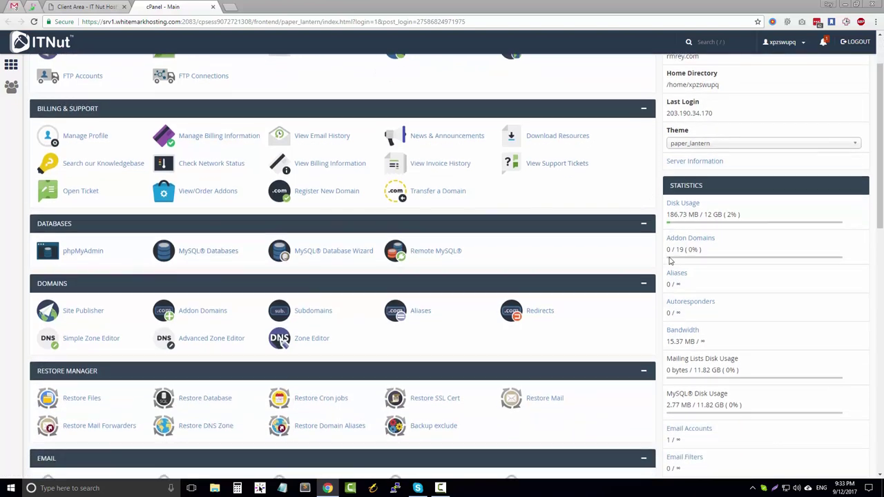
{"action": "scroll", "coordinate": [682, 276], "scroll_direction": "down", "scroll_amount": 2}
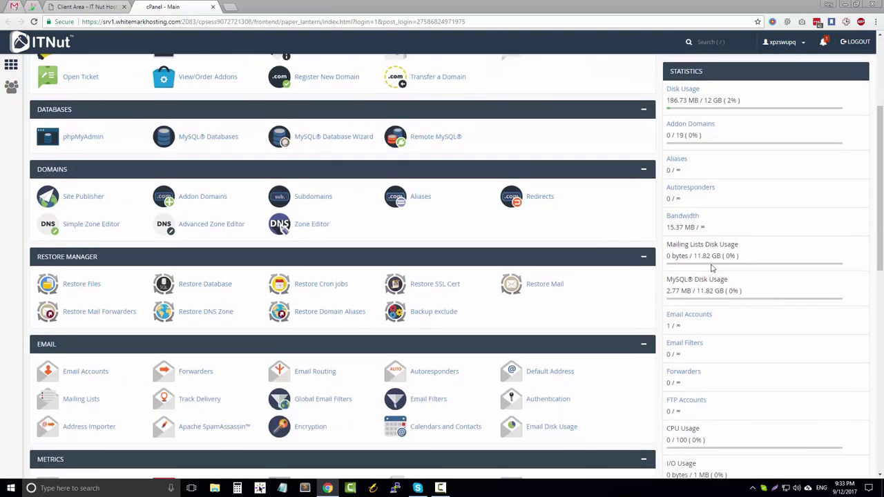
{"action": "scroll", "coordinate": [691, 266], "scroll_direction": "down", "scroll_amount": 7}
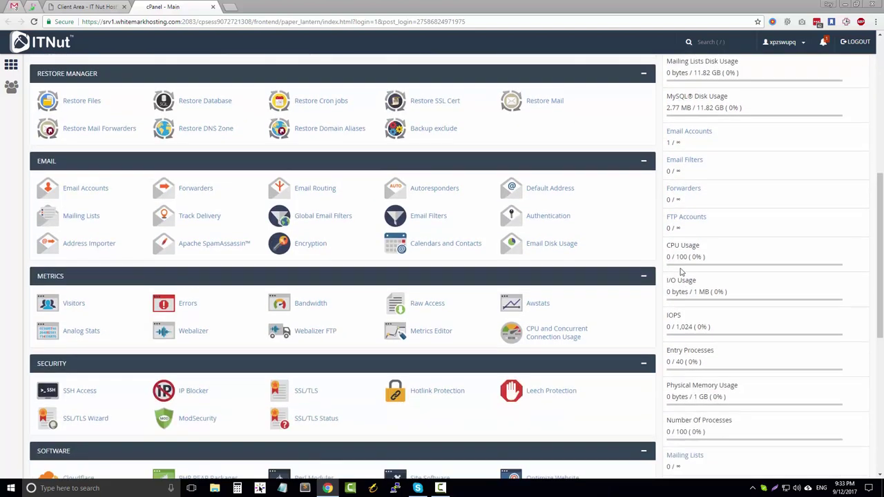
{"action": "scroll", "coordinate": [680, 266], "scroll_direction": "down", "scroll_amount": 1}
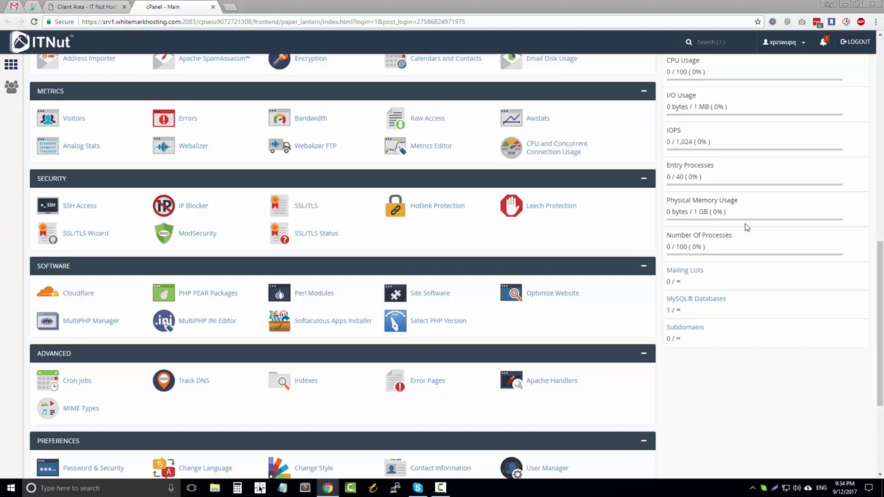
{"action": "scroll", "coordinate": [747, 222], "scroll_direction": "up", "scroll_amount": 10}
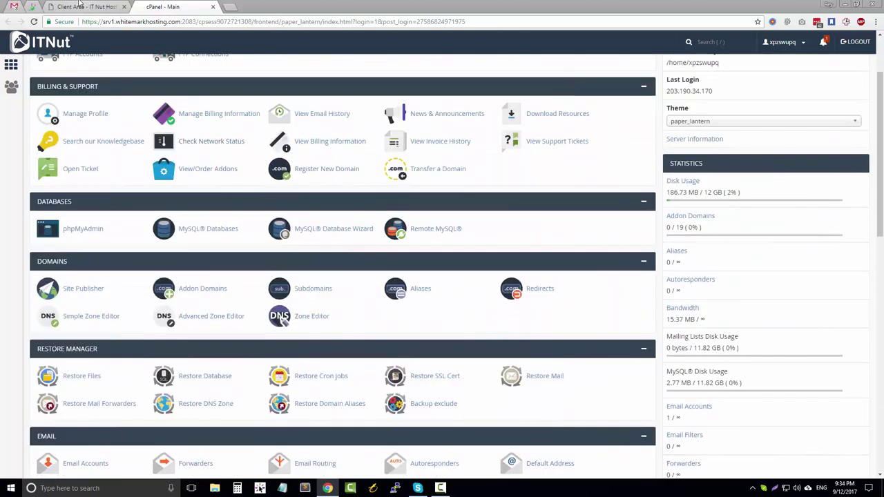
Return to the client area and open the rmrey.com domain for management from My Domains
{"action": "left_click", "coordinate": [81, 7]}
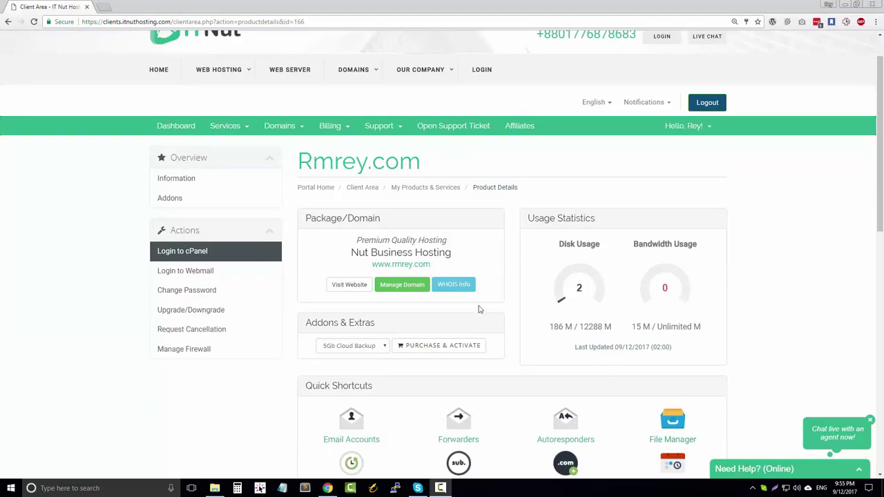
{"action": "mouse_move", "coordinate": [280, 138]}
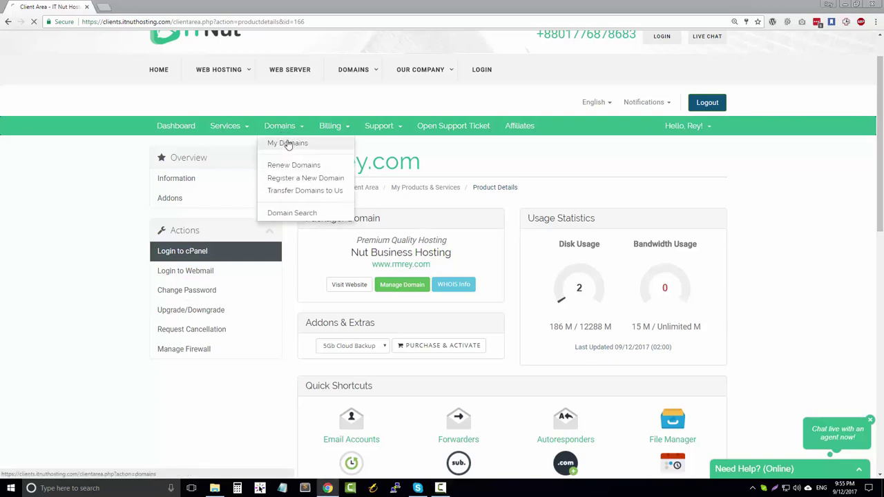
{"action": "left_click", "coordinate": [286, 143]}
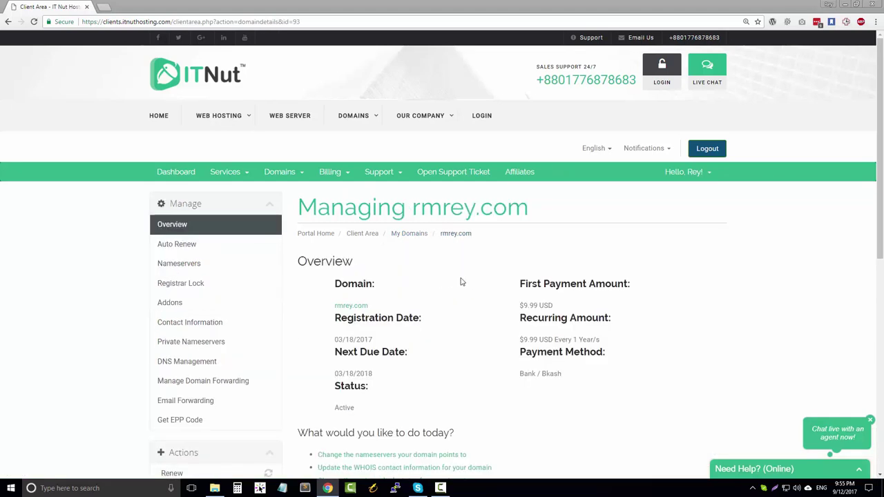
Review the Auto Renew, Nameservers, Registrar Lock and Addons settings of the rmrey.com domain
{"action": "left_click", "coordinate": [190, 246]}
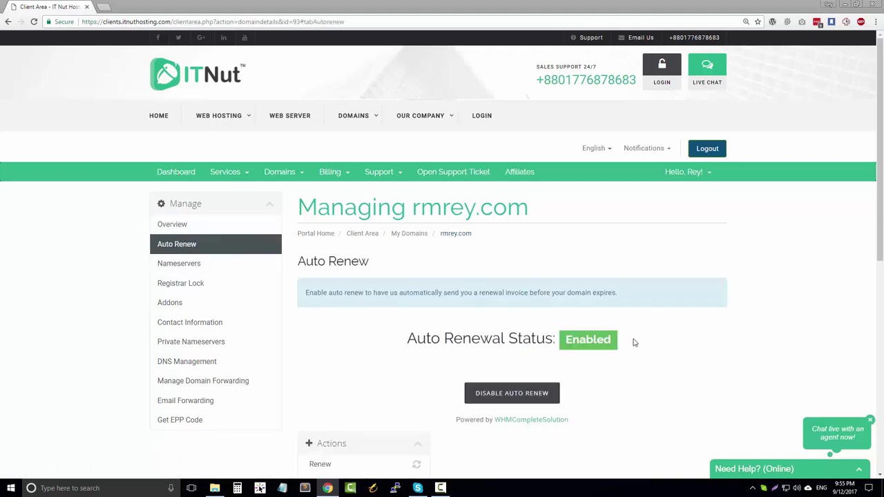
{"action": "scroll", "coordinate": [640, 329], "scroll_direction": "down", "scroll_amount": 2}
{"action": "scroll", "coordinate": [639, 329], "scroll_direction": "up", "scroll_amount": 1}
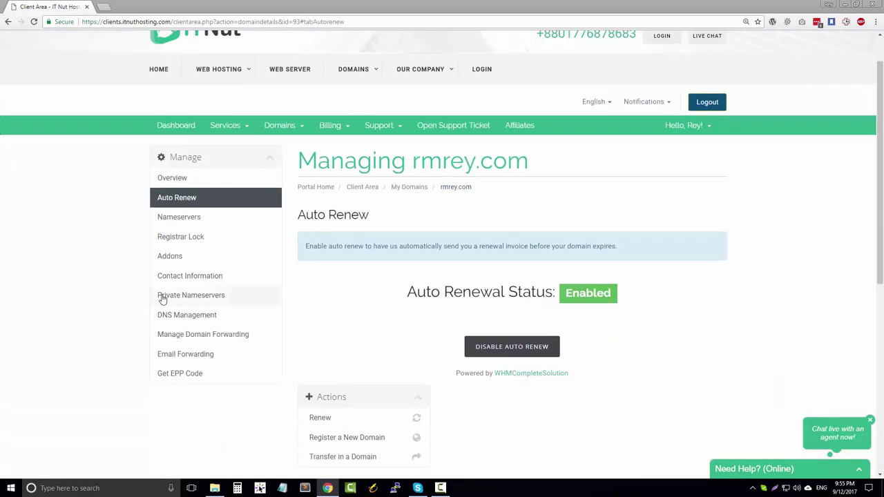
{"action": "left_click", "coordinate": [190, 219]}
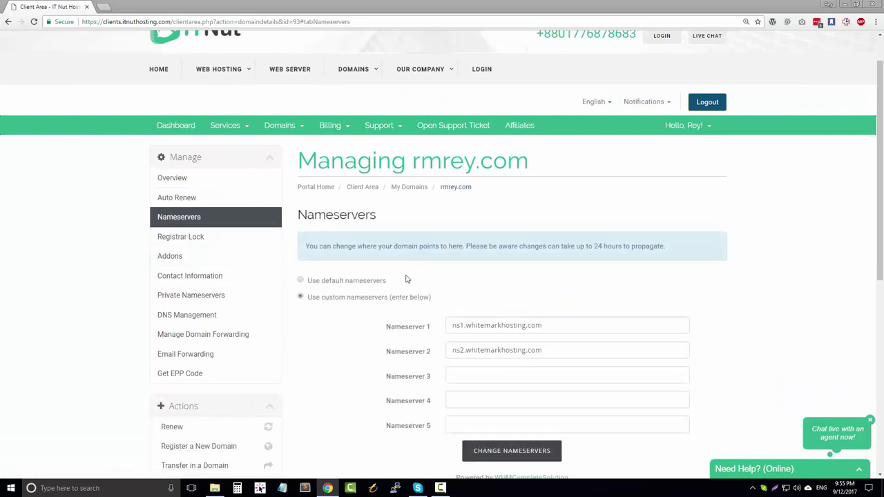
{"action": "left_click", "coordinate": [212, 240]}
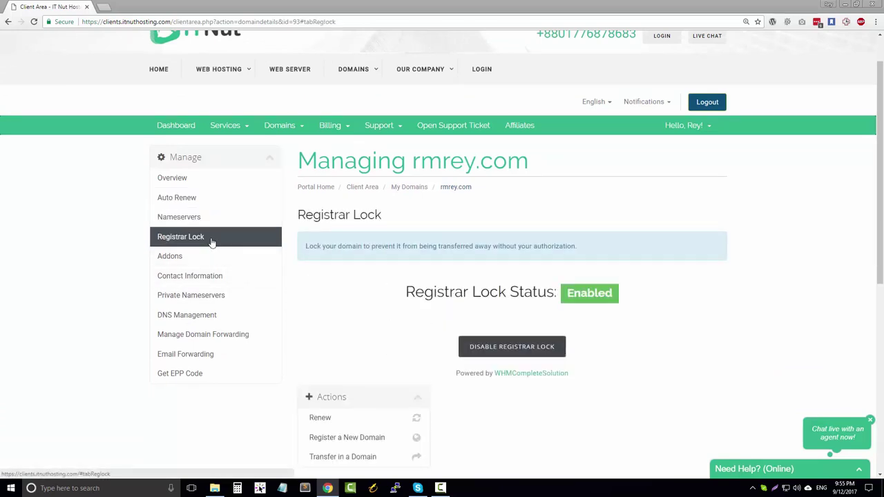
{"action": "left_click", "coordinate": [214, 262]}
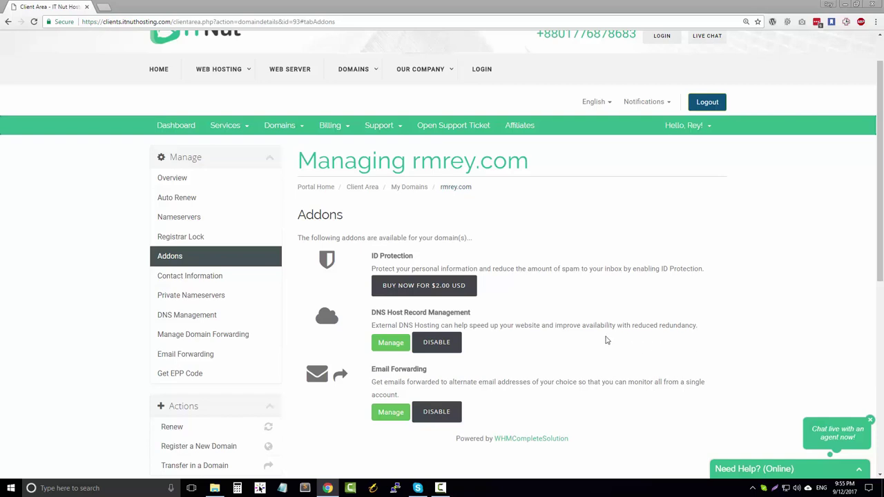
Go through the domain's Contact Information, Private Nameservers, DNS Management and Manage Domain Forwarding pages
{"action": "left_click", "coordinate": [193, 279]}
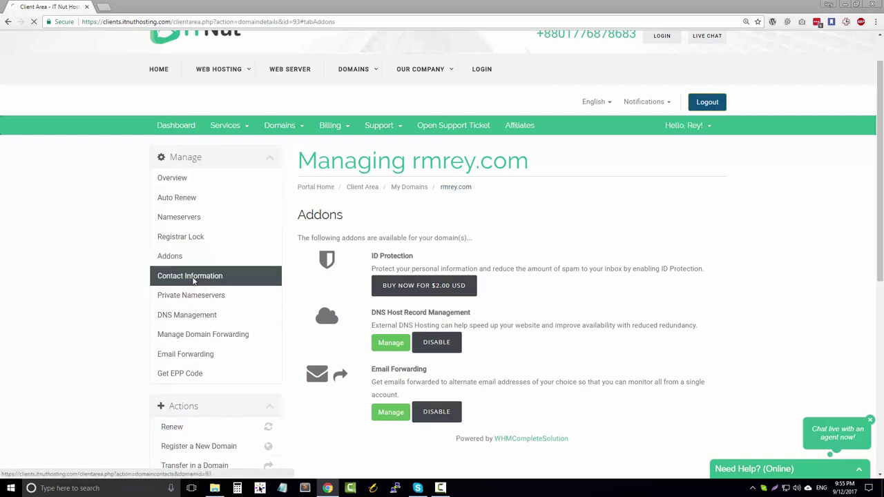
{"action": "left_click", "coordinate": [199, 297]}
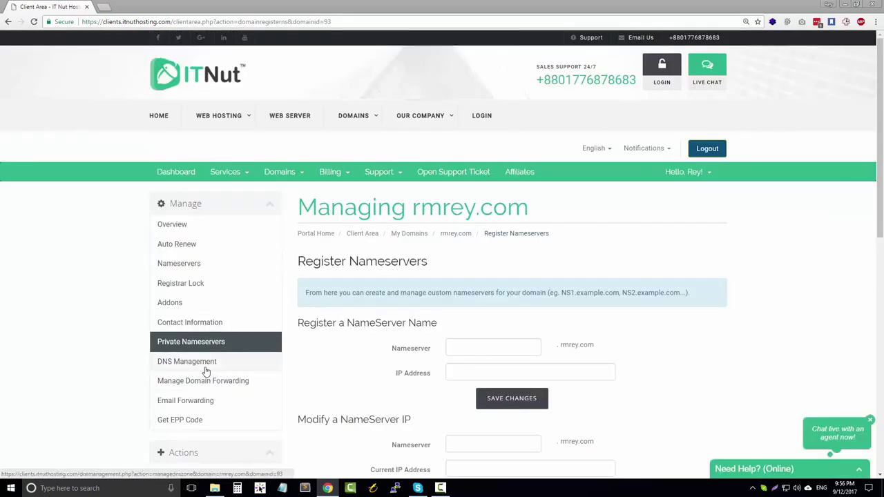
{"action": "left_click", "coordinate": [219, 358]}
{"action": "scroll", "coordinate": [262, 371], "scroll_direction": "down", "scroll_amount": 1}
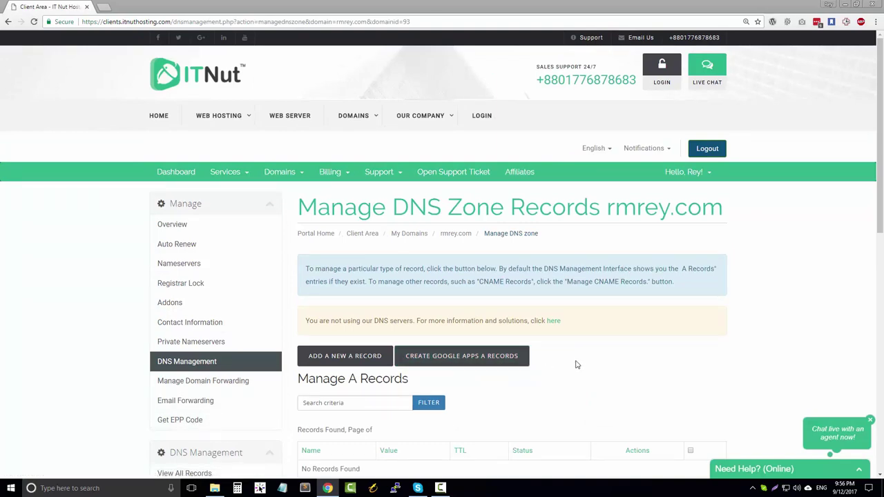
{"action": "scroll", "coordinate": [345, 369], "scroll_direction": "down", "scroll_amount": 1}
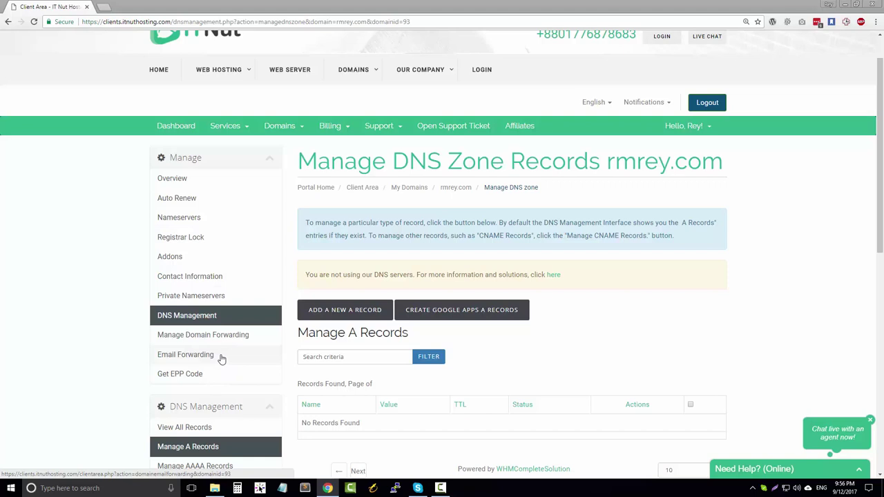
{"action": "left_click", "coordinate": [236, 340]}
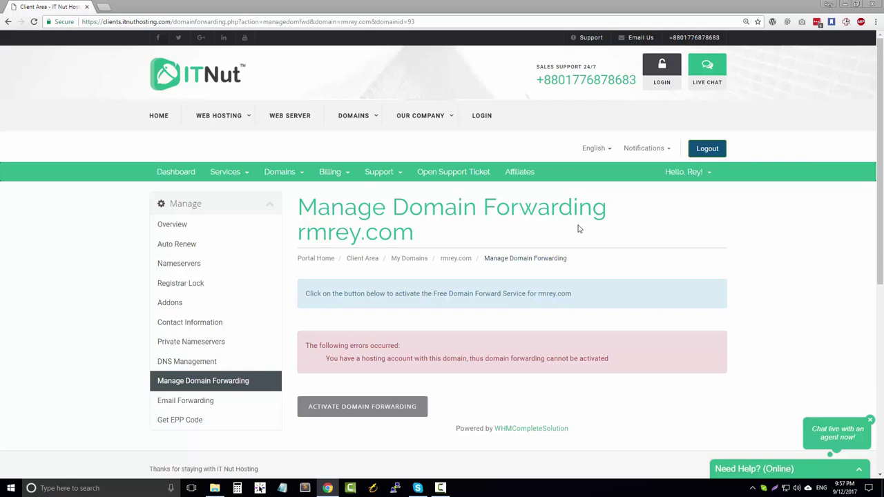
Review the account holder's profile fields in My Details and return to the client area dashboard
{"action": "left_click", "coordinate": [687, 174]}
{"action": "left_click", "coordinate": [684, 191]}
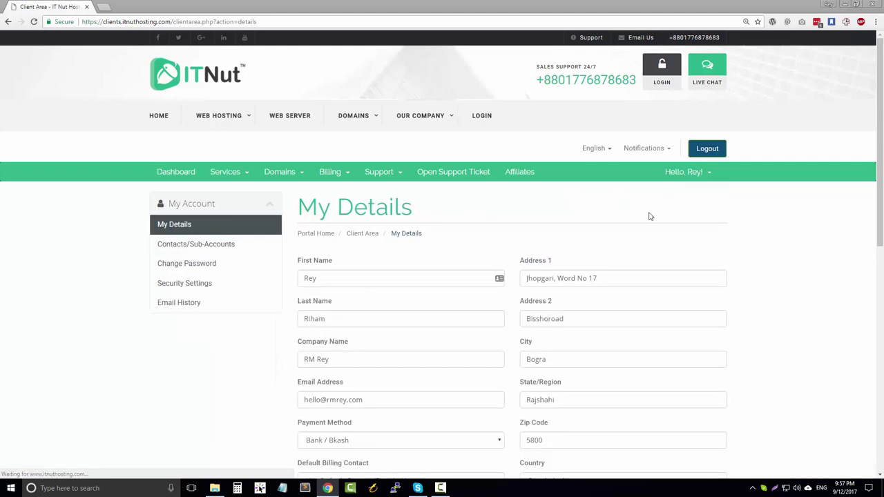
{"action": "scroll", "coordinate": [649, 215], "scroll_direction": "down", "scroll_amount": 1}
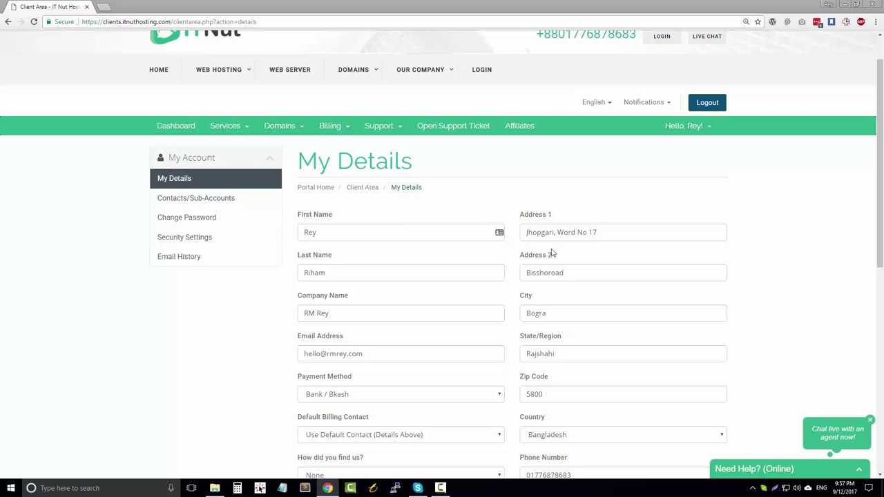
{"action": "scroll", "coordinate": [552, 253], "scroll_direction": "down", "scroll_amount": 3}
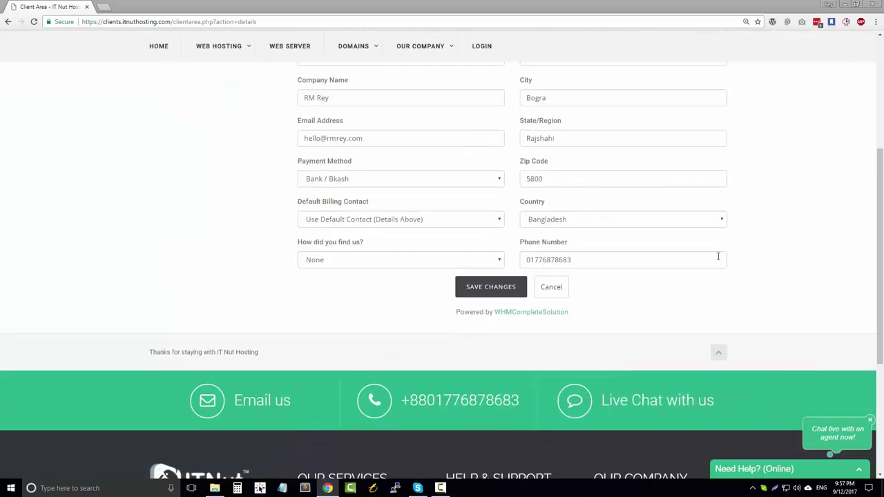
{"action": "scroll", "coordinate": [497, 241], "scroll_direction": "up", "scroll_amount": 2}
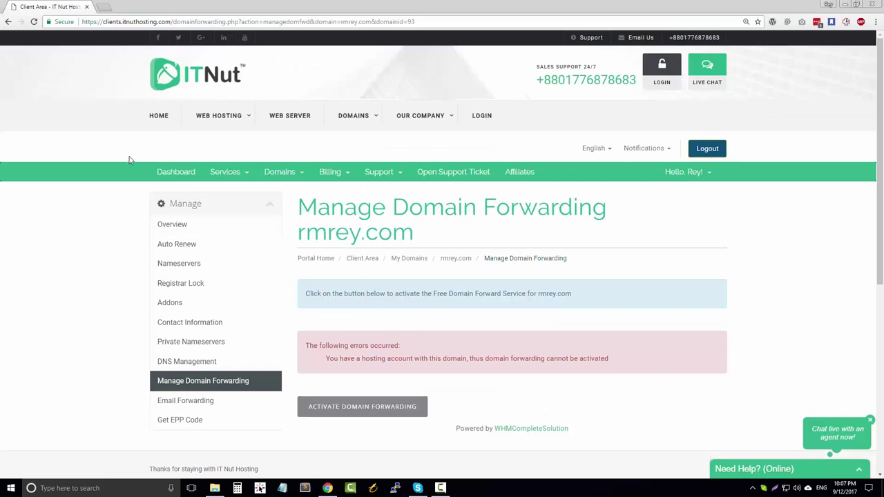
{"action": "left_click", "coordinate": [185, 177]}
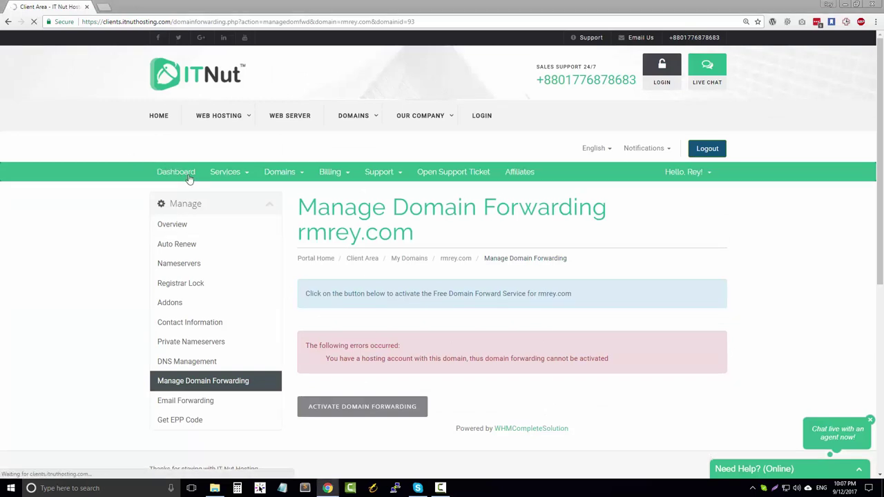